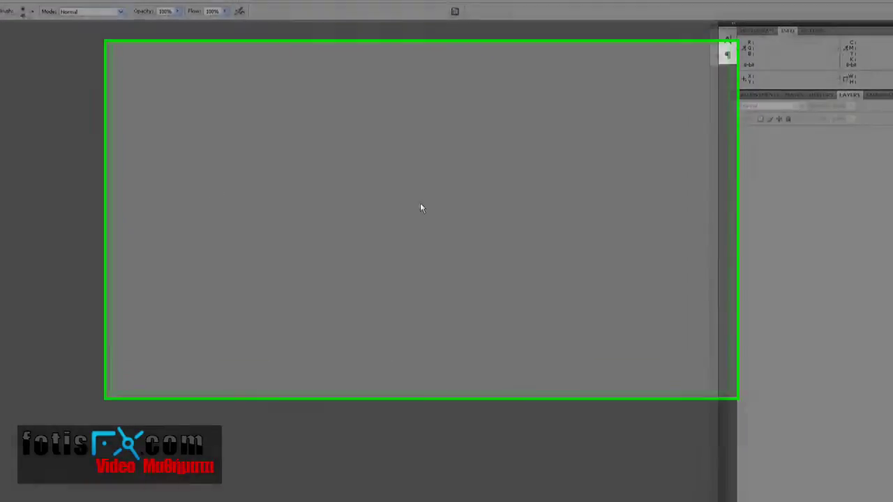
- Open old-book_old_rose.jpg from the Workshop folder
double_click(416, 203)
click(325, 81)
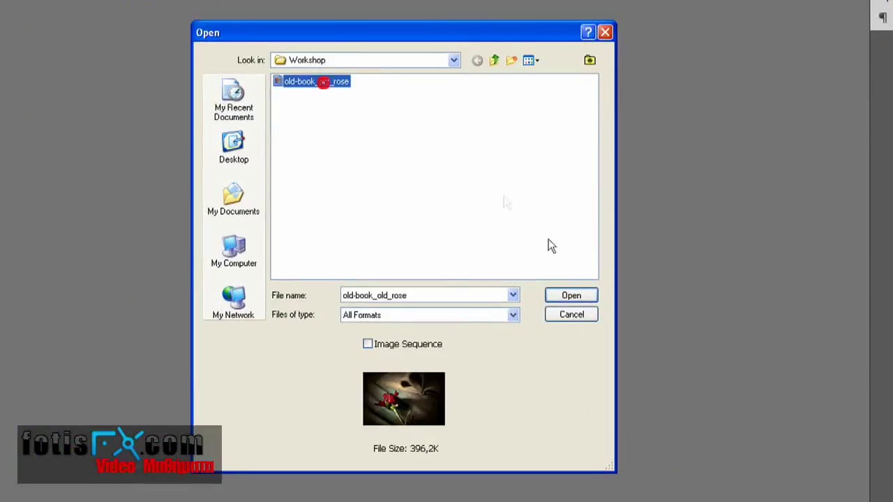
click(578, 295)
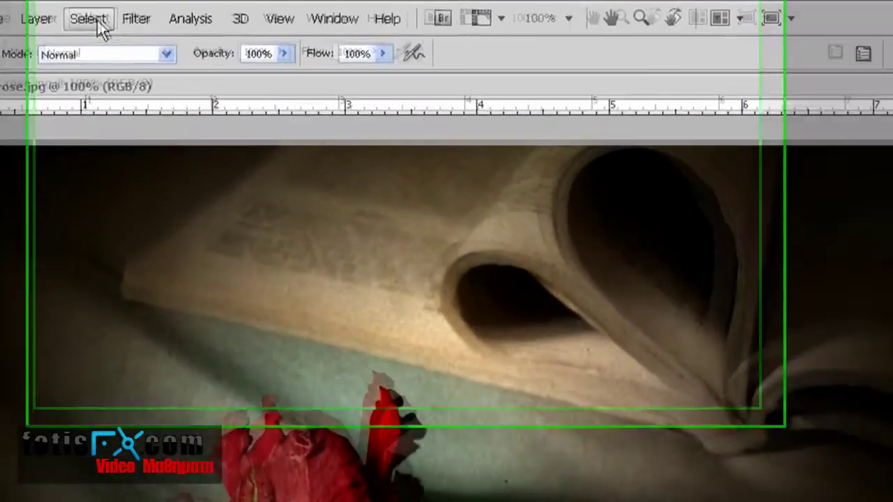
- Use Color Range, sampling the rose's red petals with Fuzziness about 171, to select them
click(134, 9)
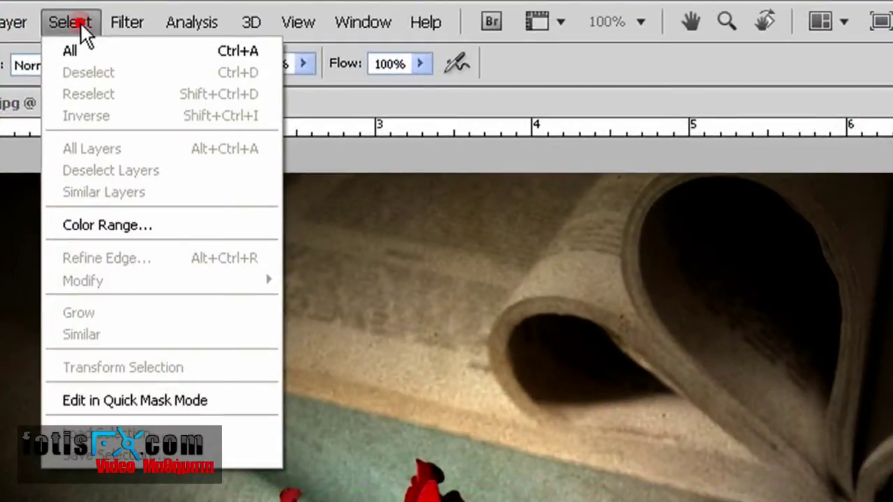
click(104, 226)
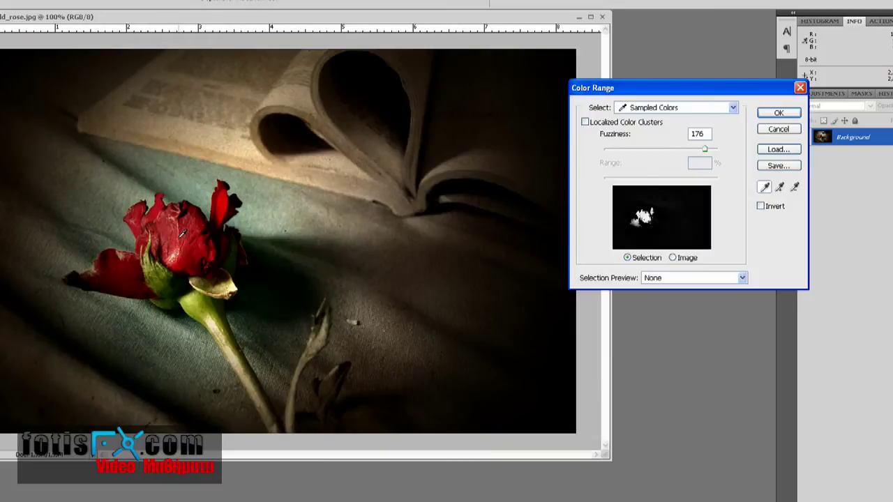
click(182, 234)
click(189, 250)
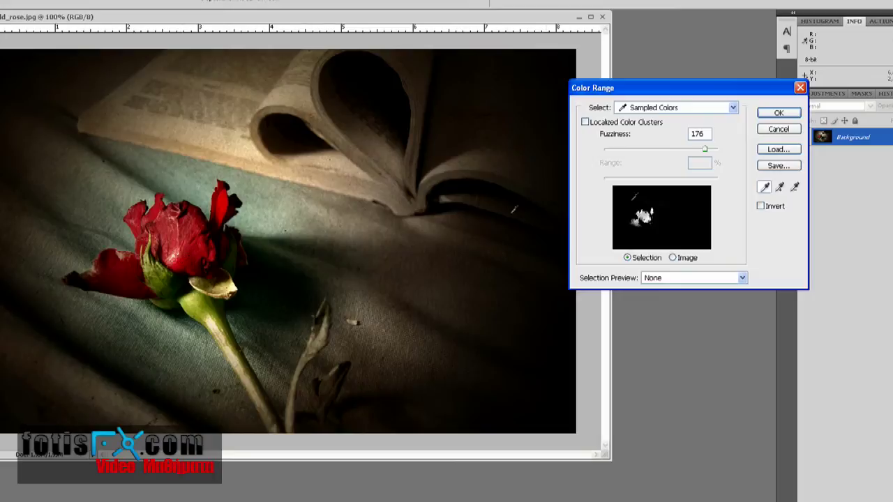
drag(705, 152, 702, 152)
mouse_move(700, 149)
mouse_down()
mouse_move(723, 154)
mouse_move(700, 149)
mouse_up()
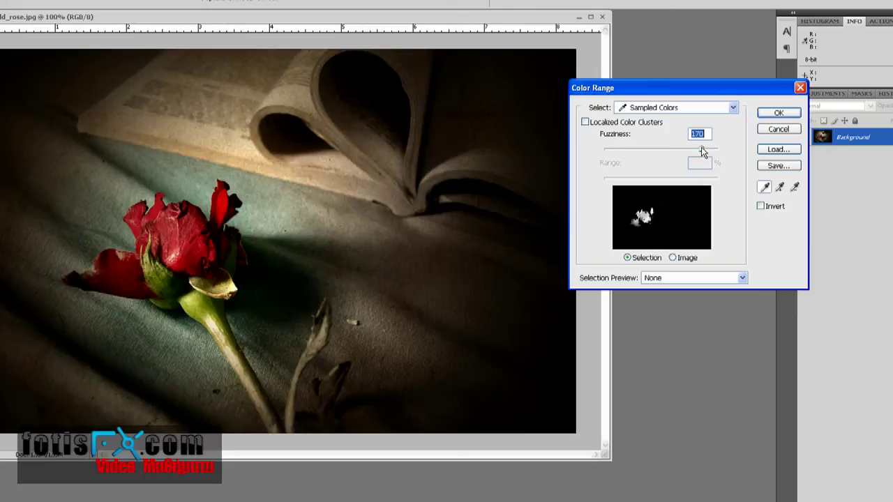
click(778, 113)
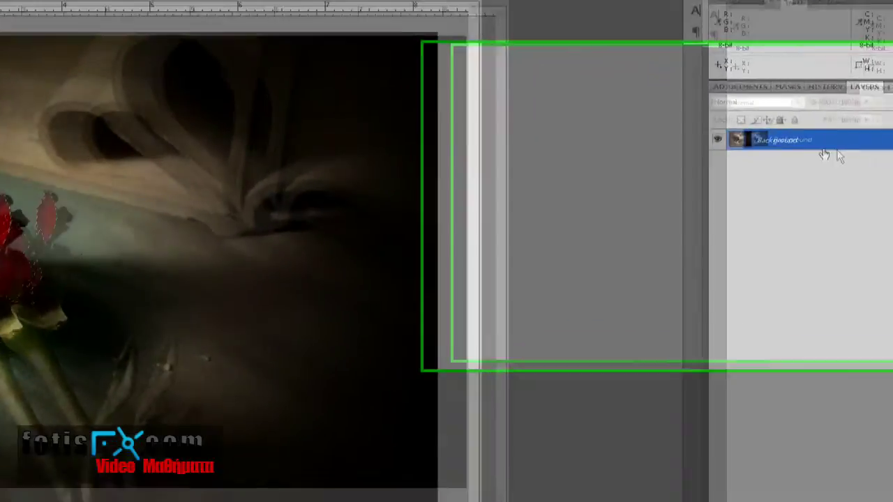
- Duplicate Background as 'Background copy' and add a layer mask from the petal selection
right_click(887, 138)
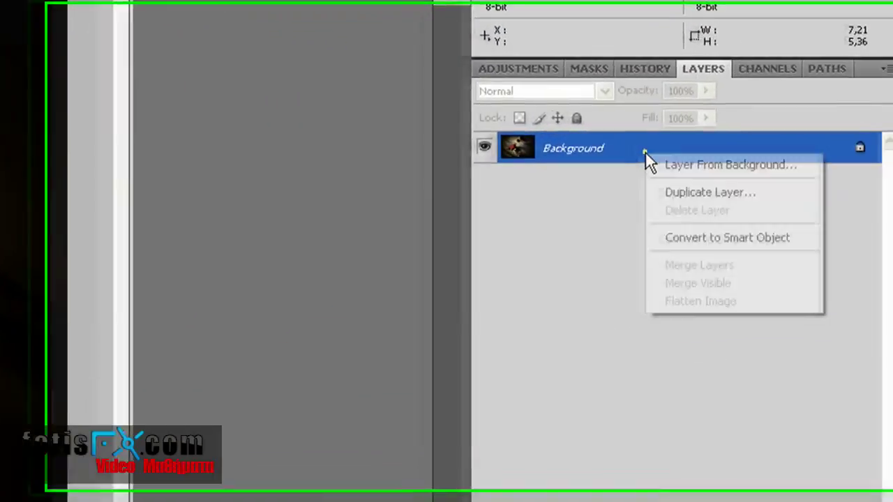
click(652, 195)
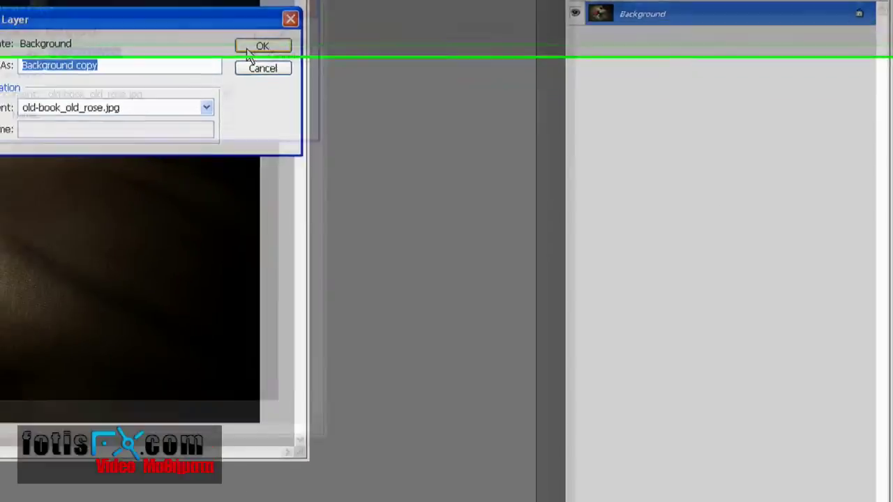
click(340, 3)
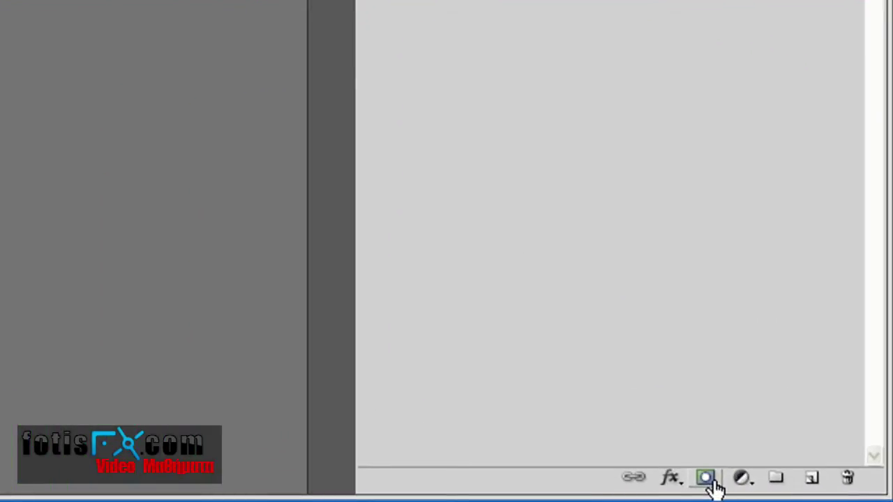
click(711, 480)
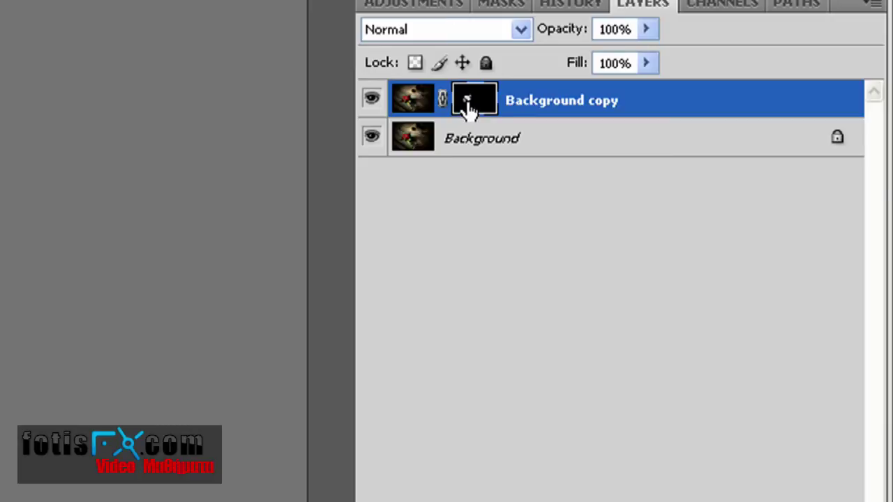
- Apply a black-to-white Gradient Map to the Background layer to make it grayscale
click(482, 148)
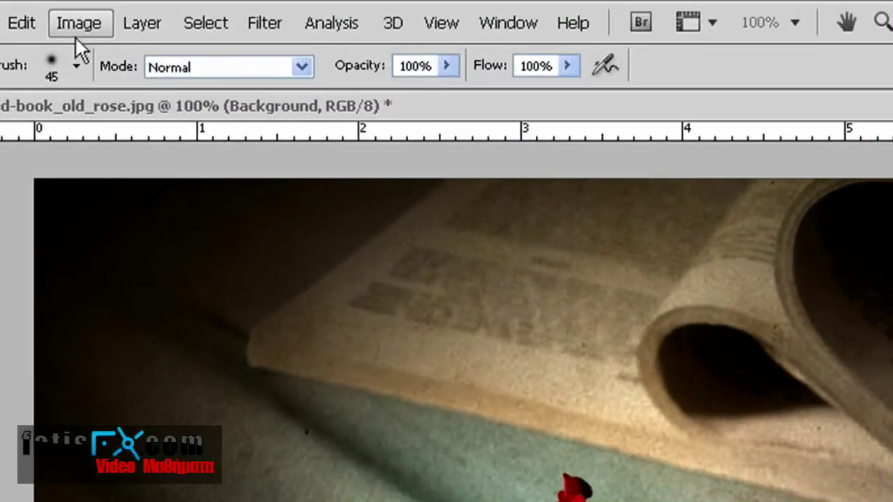
click(79, 27)
mouse_move(110, 87)
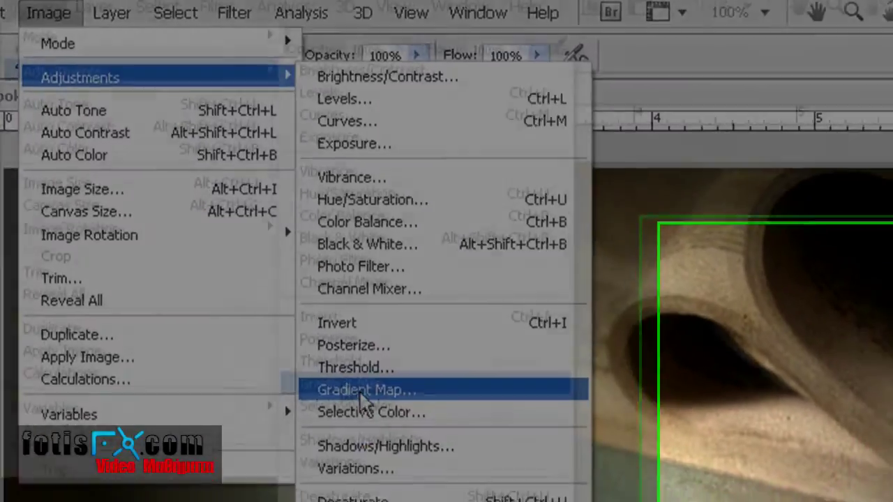
click(397, 400)
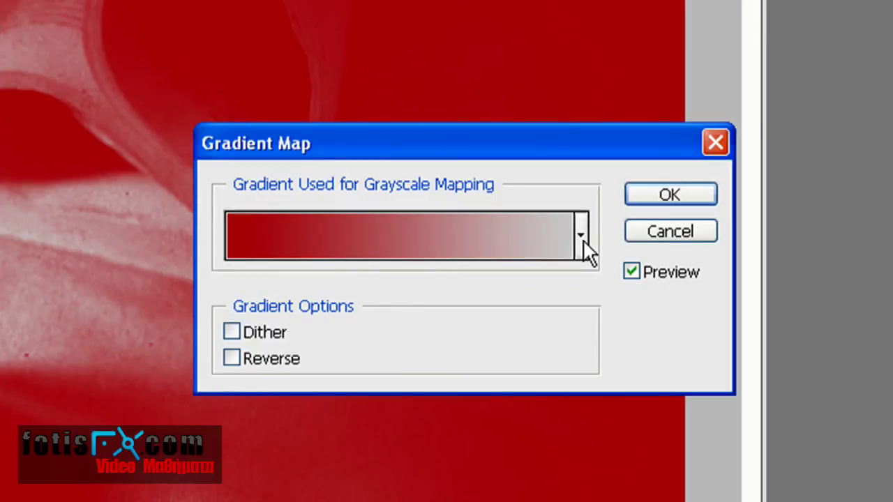
click(581, 238)
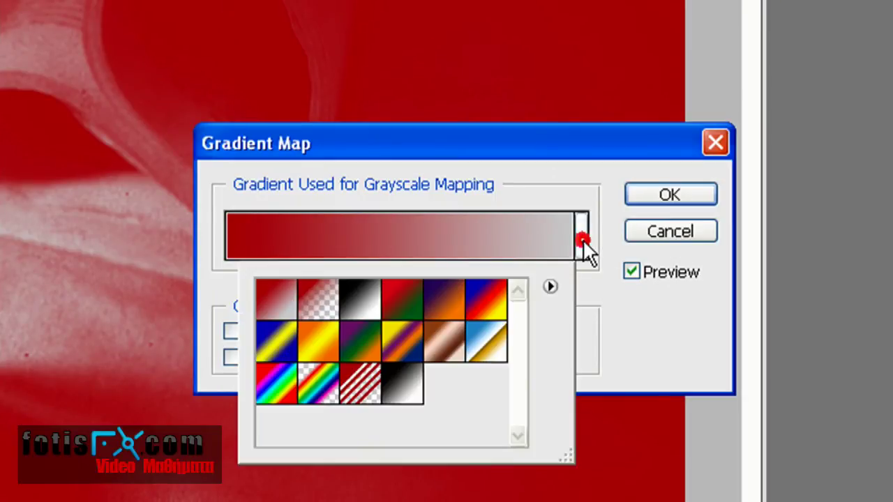
click(357, 302)
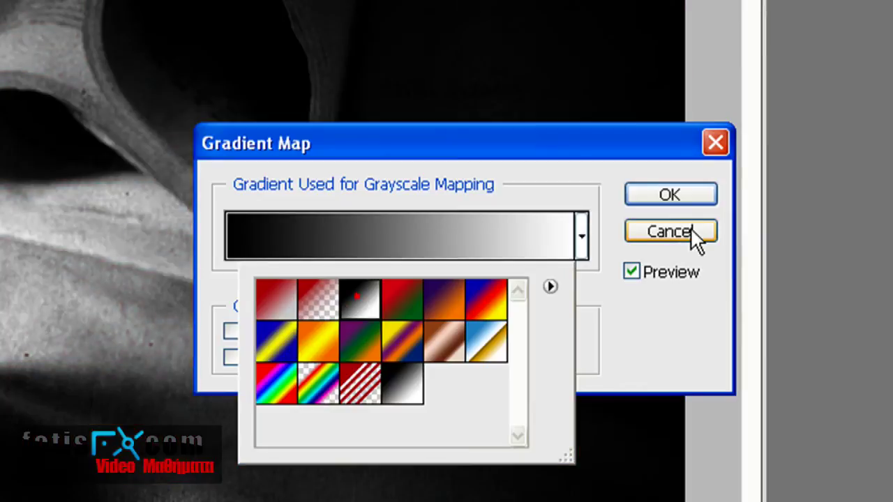
click(681, 197)
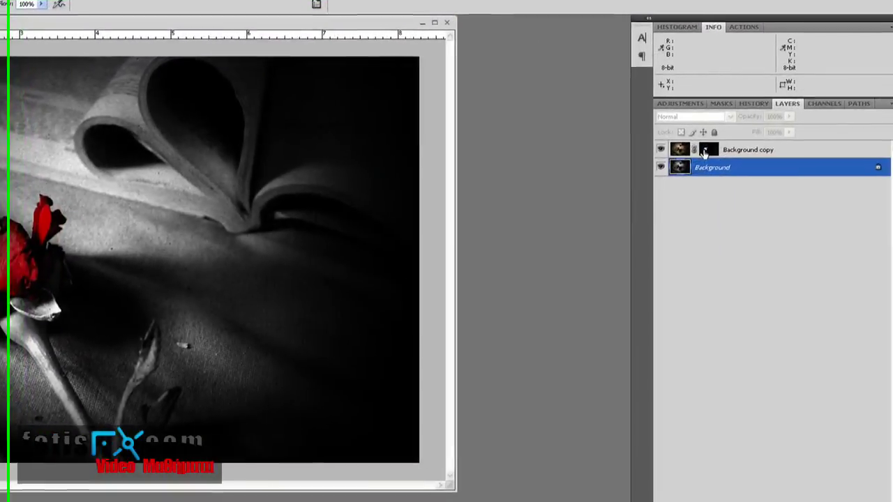
- Target the Background copy mask with a 20 px Eraser brush
click(727, 151)
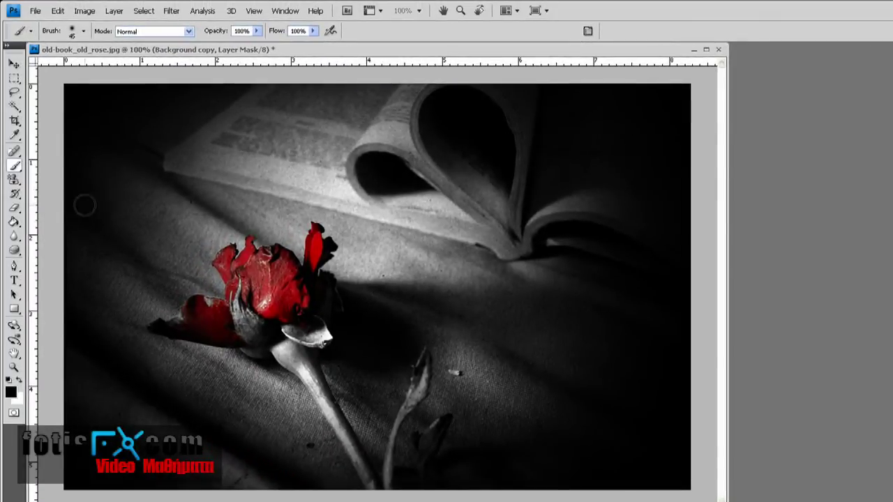
click(13, 210)
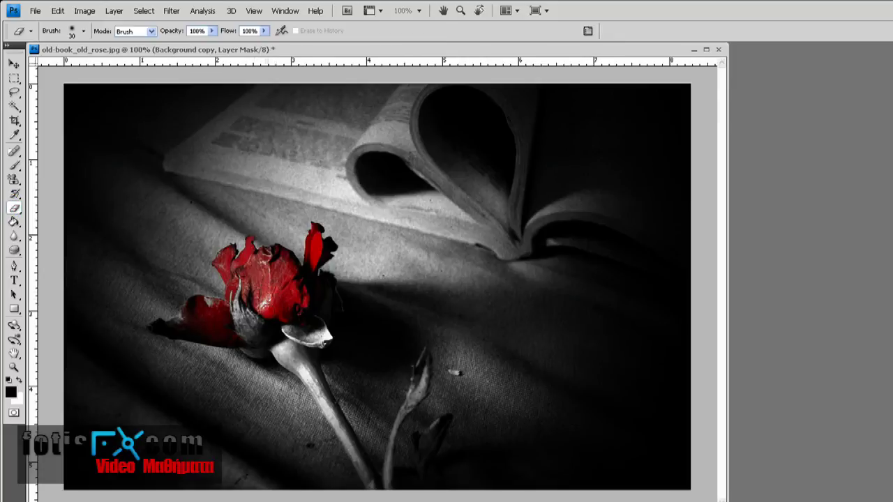
scroll(263, 306, up, 1)
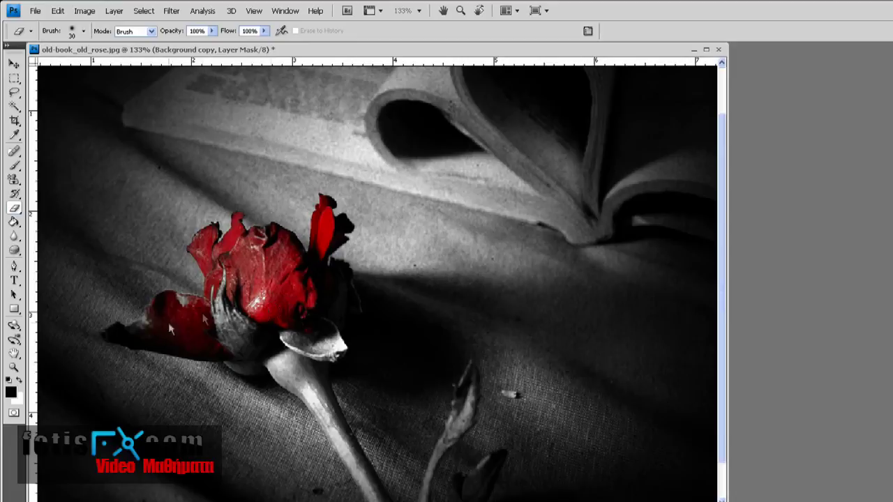
click(83, 31)
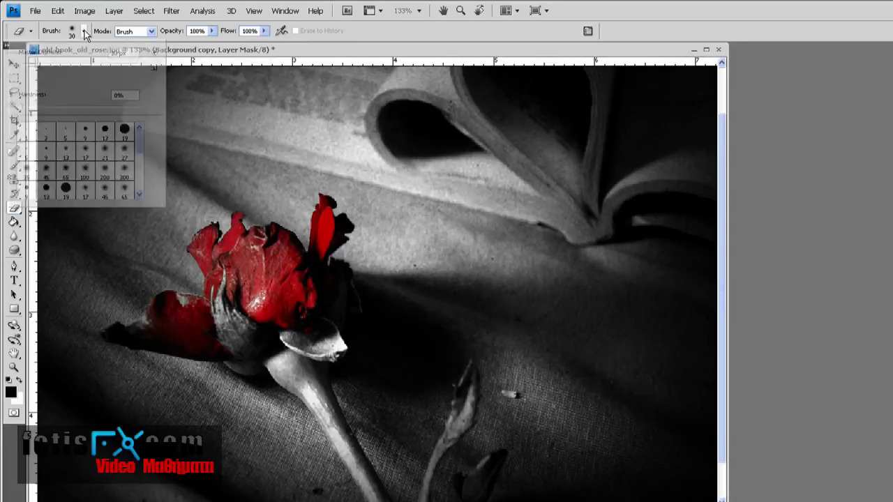
drag(37, 67, 30, 68)
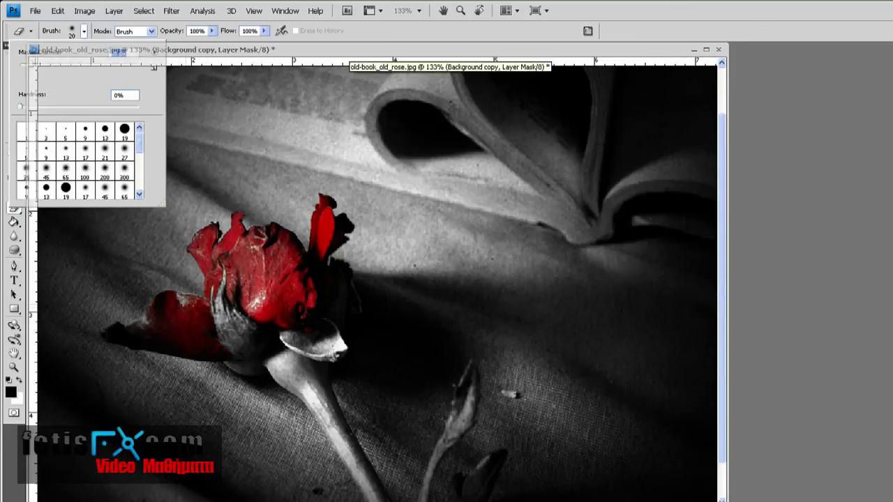
key(Return)
- Paint the mask to reveal red on the lower-left petal and the right petal edge
drag(134, 340, 160, 338)
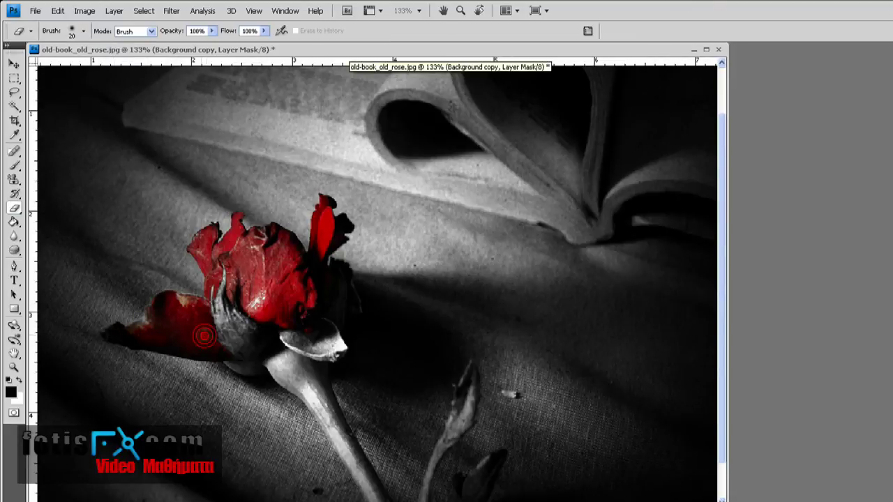
drag(159, 338, 106, 333)
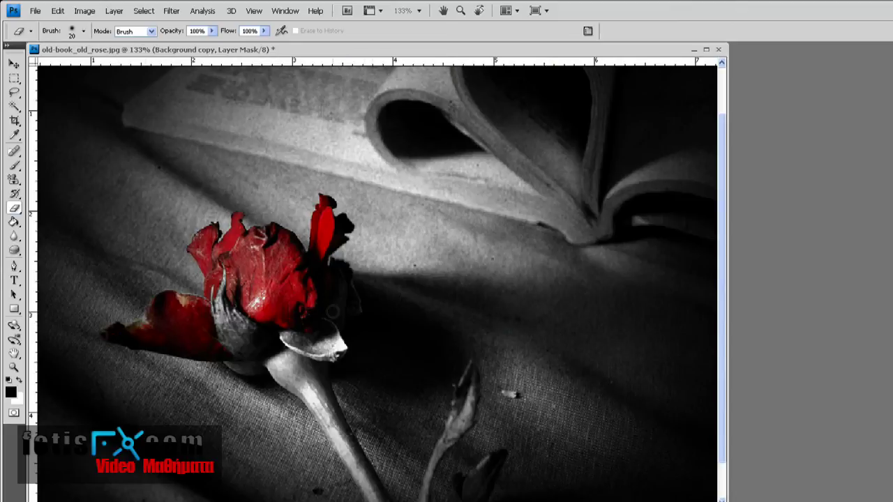
click(356, 305)
drag(356, 311, 354, 293)
alt+scroll(349, 318, down, 4)
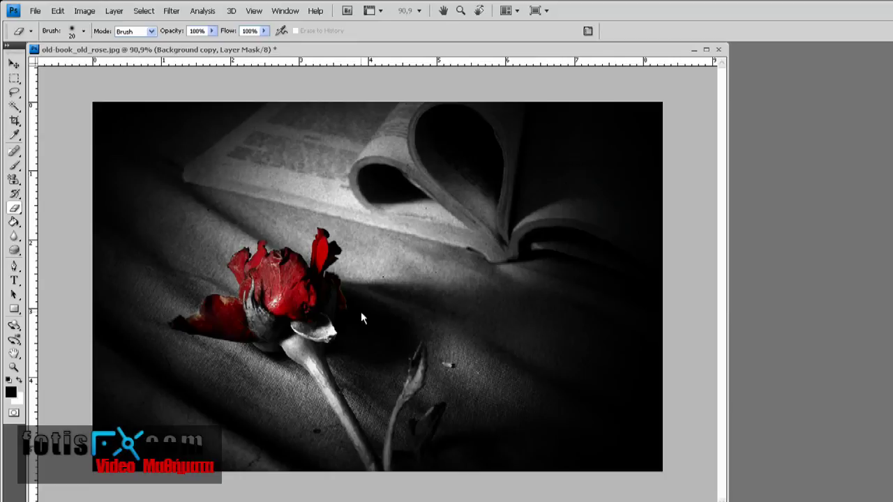